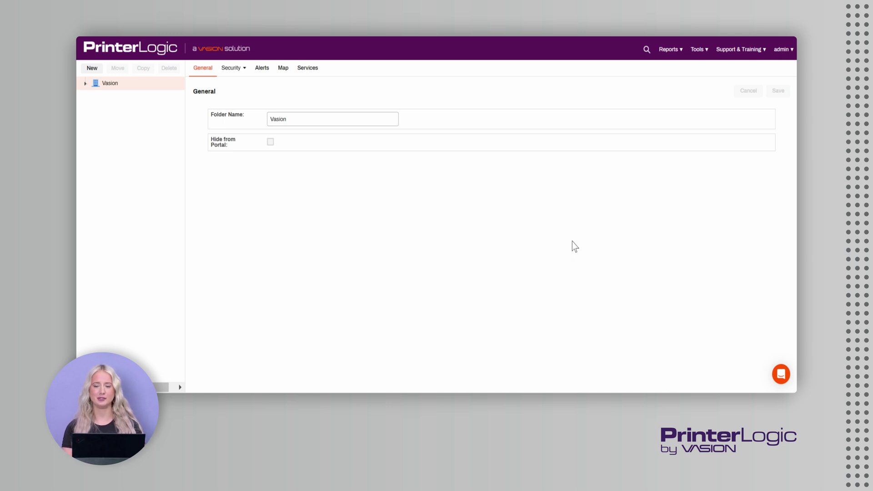
Import the Canon ImageRunner 525iF - 1 queue from C115.printerlogic.local into Building 2
{"action": "left_click", "coordinate": [703, 53]}
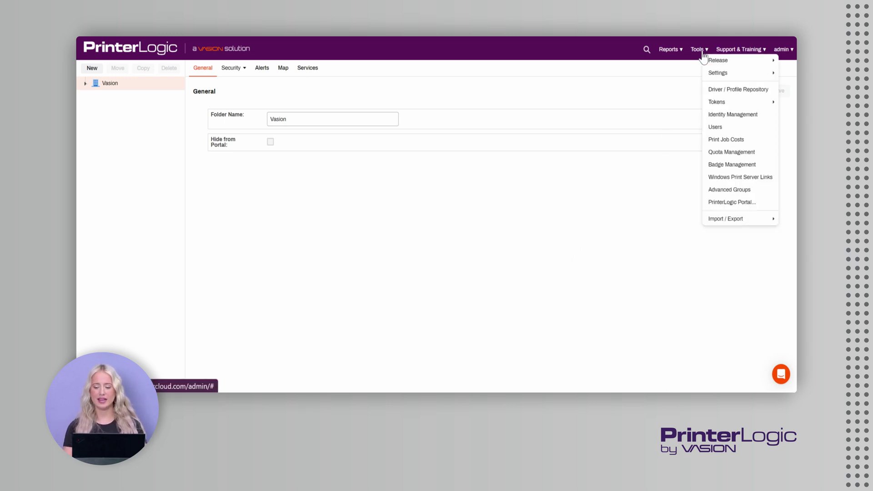
{"action": "mouse_move", "coordinate": [726, 218]}
{"action": "left_click", "coordinate": [669, 219]}
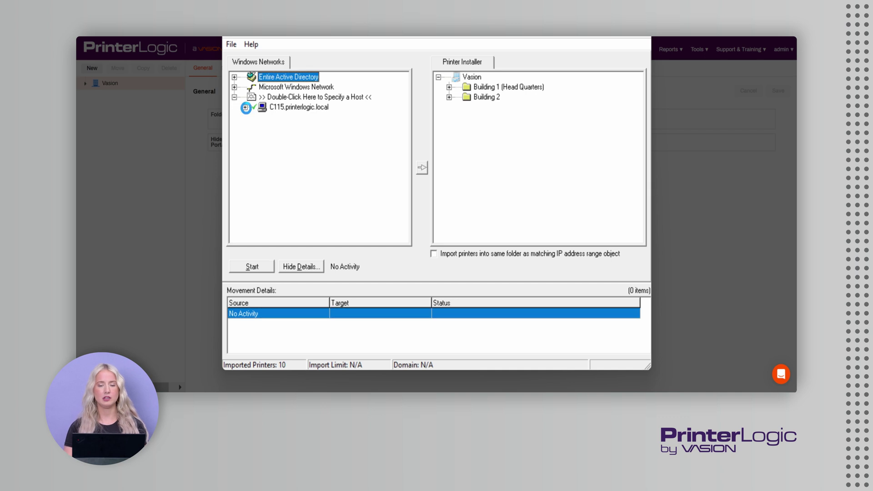
{"action": "left_click", "coordinate": [246, 108]}
{"action": "left_click", "coordinate": [313, 137]}
{"action": "left_click", "coordinate": [312, 128]}
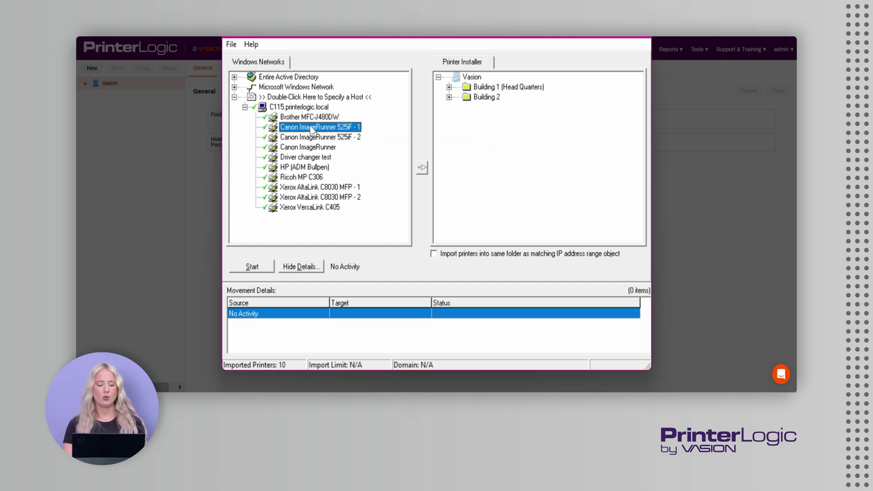
{"action": "left_click", "coordinate": [484, 98]}
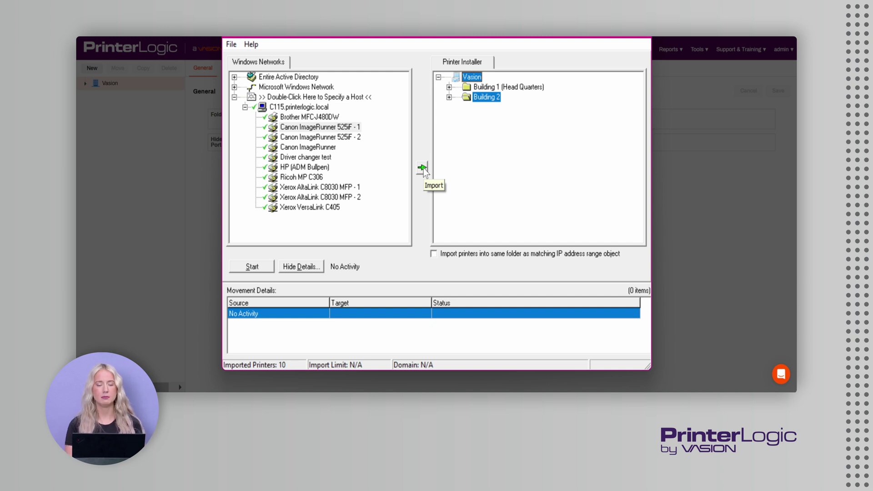
{"action": "left_click", "coordinate": [635, 40]}
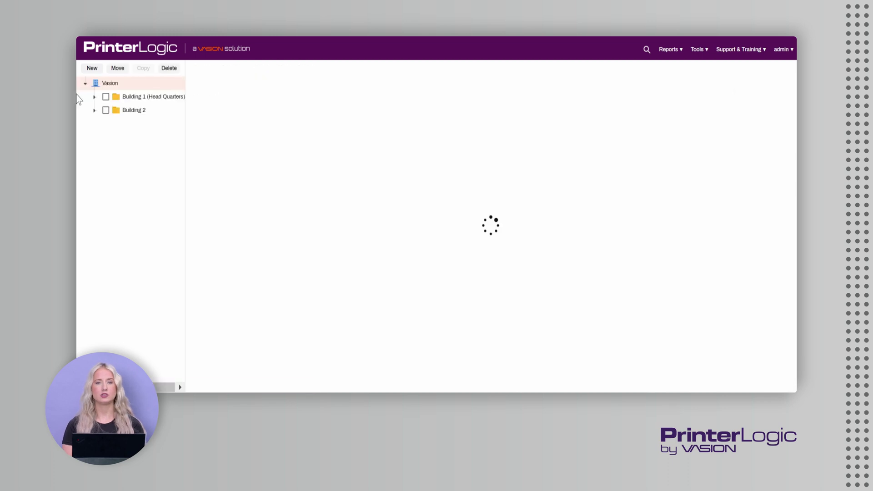
Expand Building 1 (Head Quarters) and list the printers on Floor 1
{"action": "left_click", "coordinate": [91, 96]}
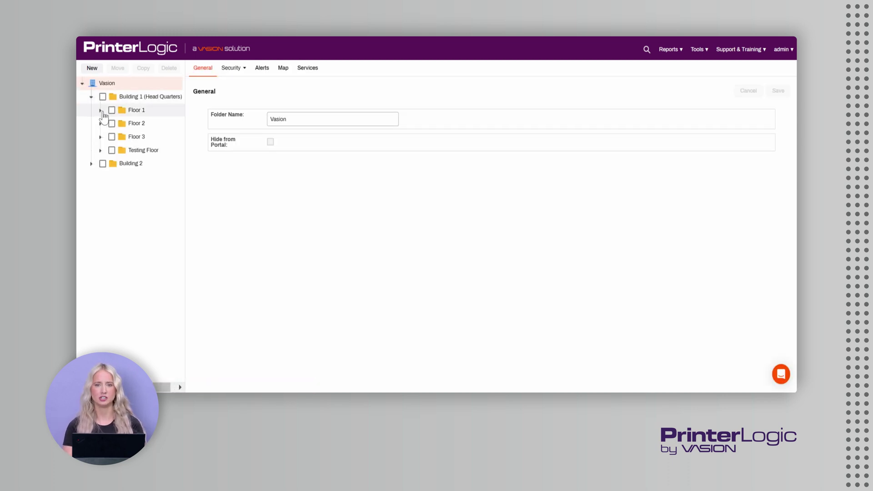
{"action": "left_click", "coordinate": [101, 110]}
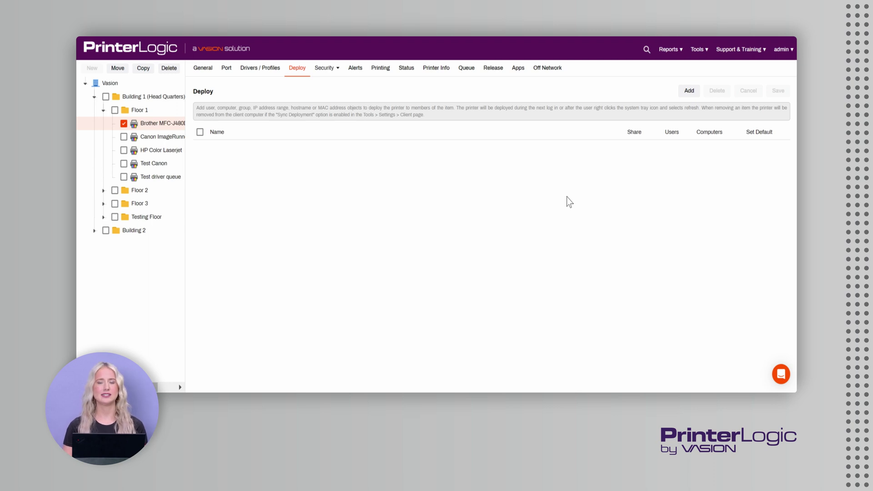
Show the Brother printer's available deployment target types, then dismiss the list
{"action": "left_click", "coordinate": [690, 91]}
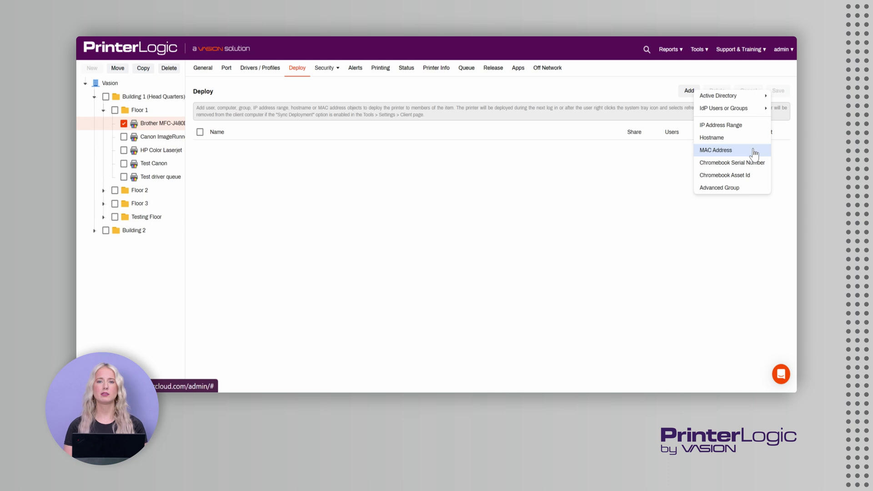
{"action": "left_click", "coordinate": [577, 223]}
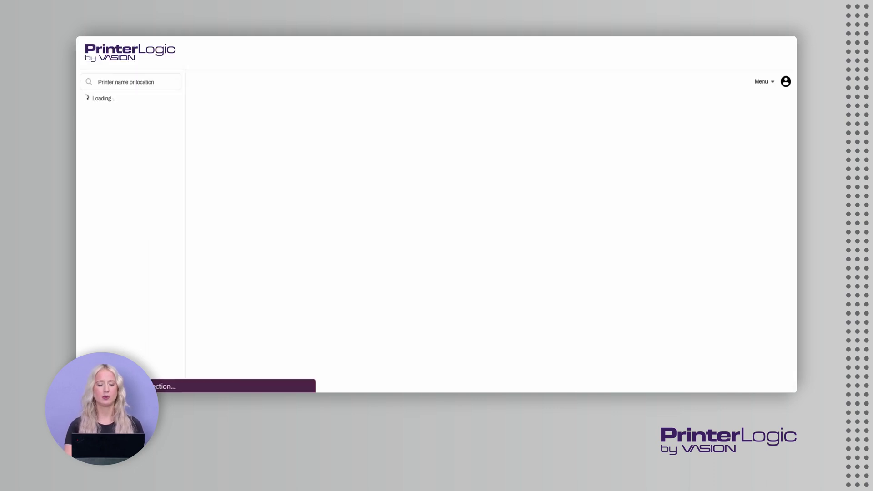
Open Building 1's Floor 2 floor plan and request installing the HP (ADM Bullpen) printer
{"action": "left_click", "coordinate": [93, 114]}
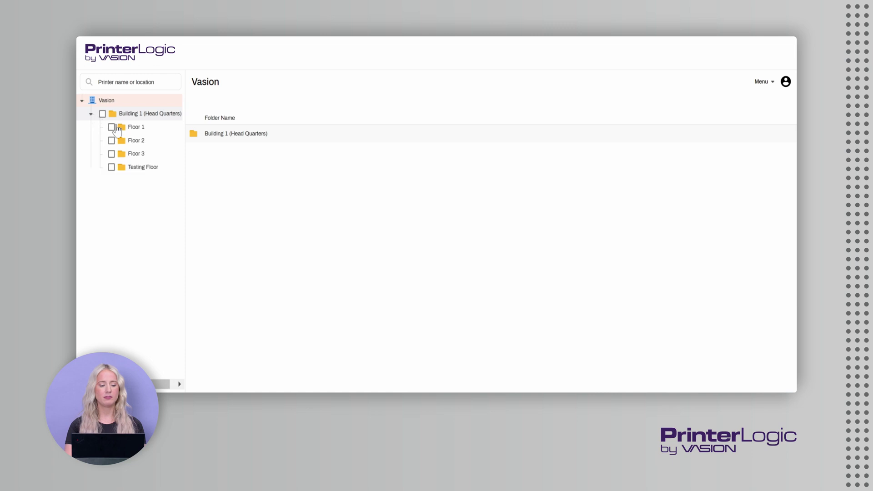
{"action": "left_click", "coordinate": [149, 145]}
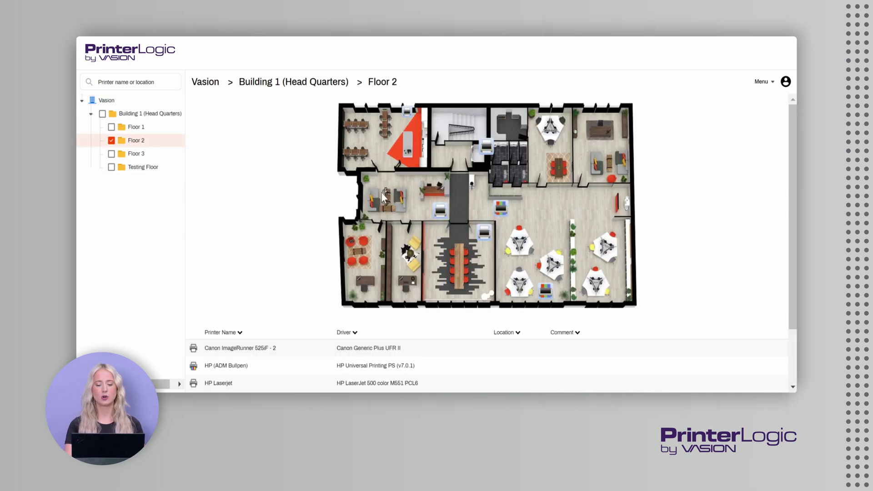
{"action": "mouse_move", "coordinate": [501, 206]}
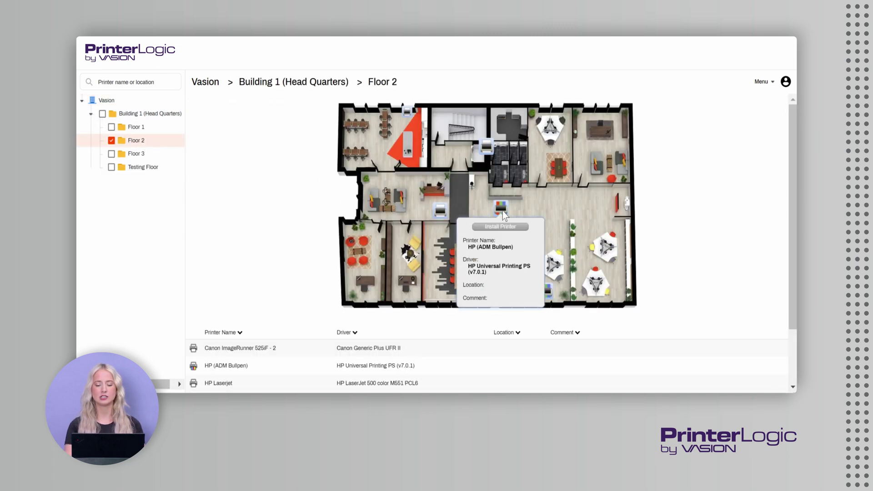
{"action": "left_click", "coordinate": [502, 227]}
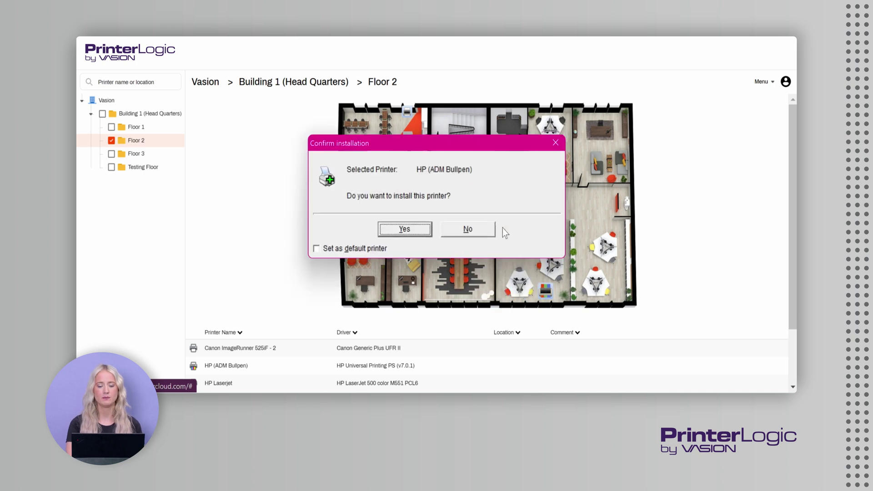